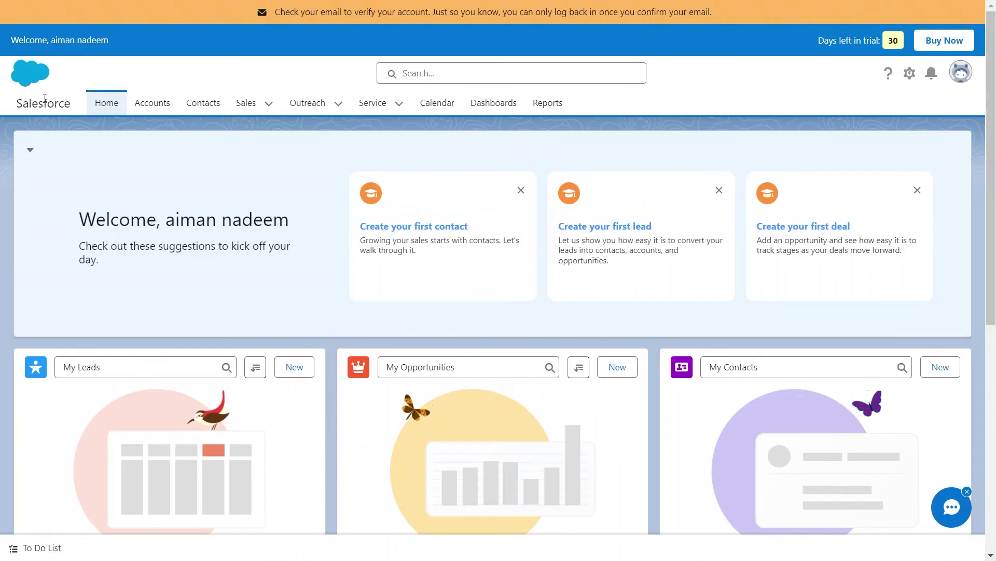
Browse the list of service pages and scroll back to the top.
click(399, 103)
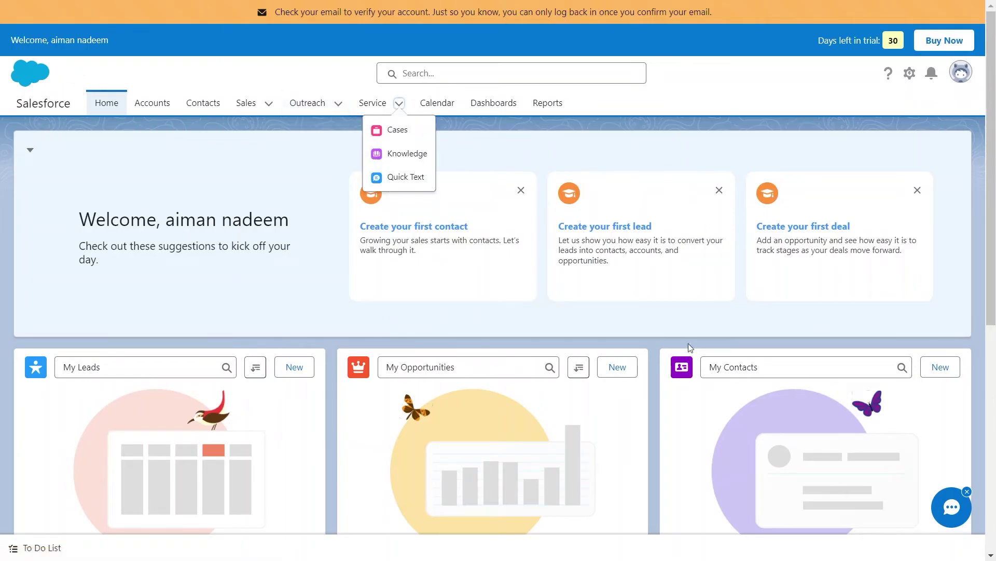
scroll(688, 343, down, 2)
drag(994, 191, 995, 350)
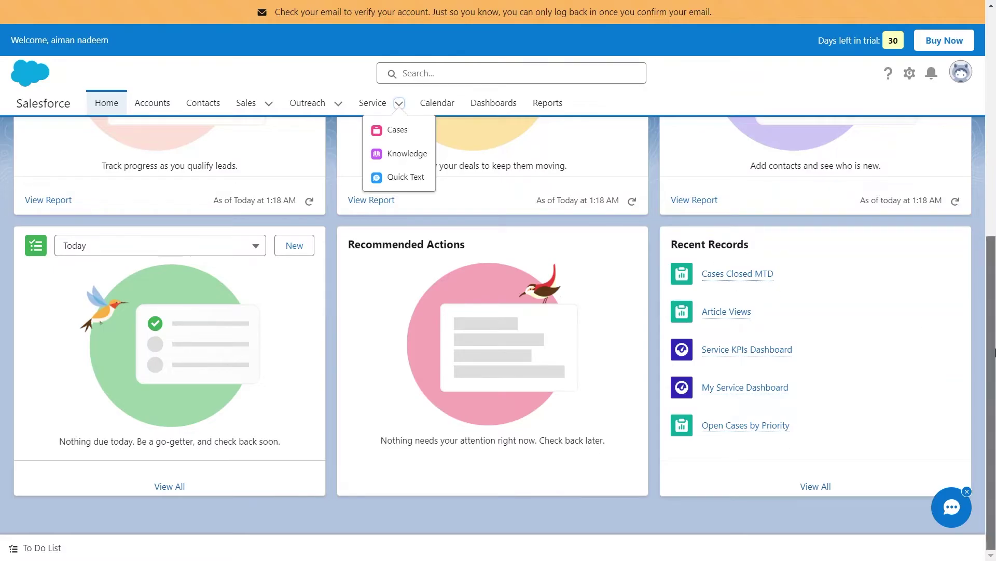
scroll(995, 353, up, 5)
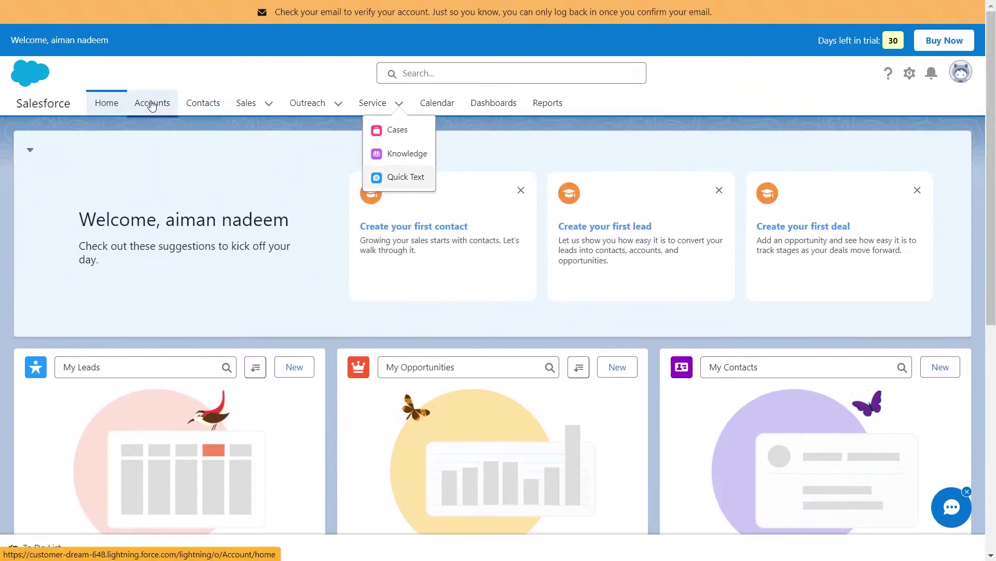
From Accounts, add a Partner account 'project 1' with website weddingcraft and save it.
click(155, 104)
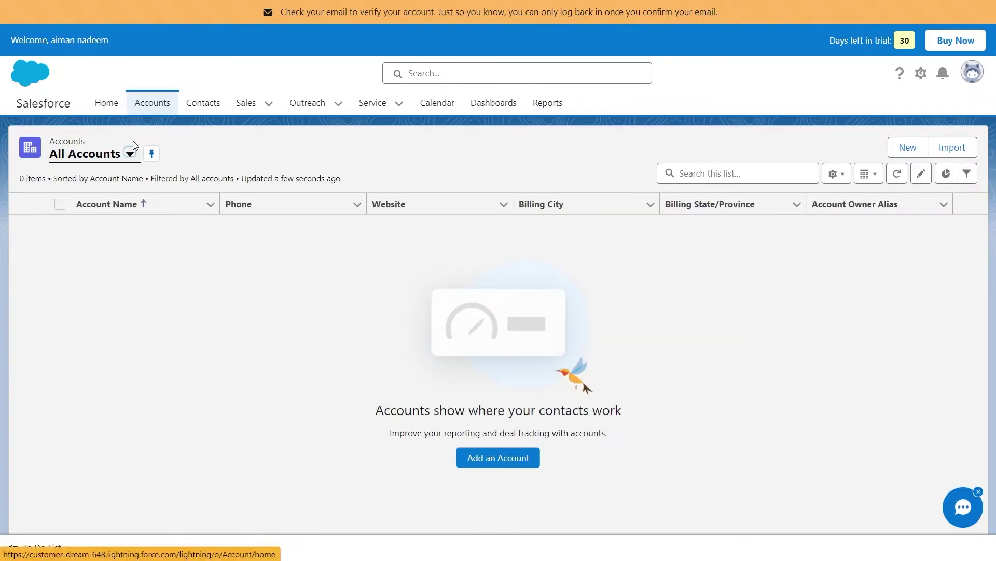
click(908, 146)
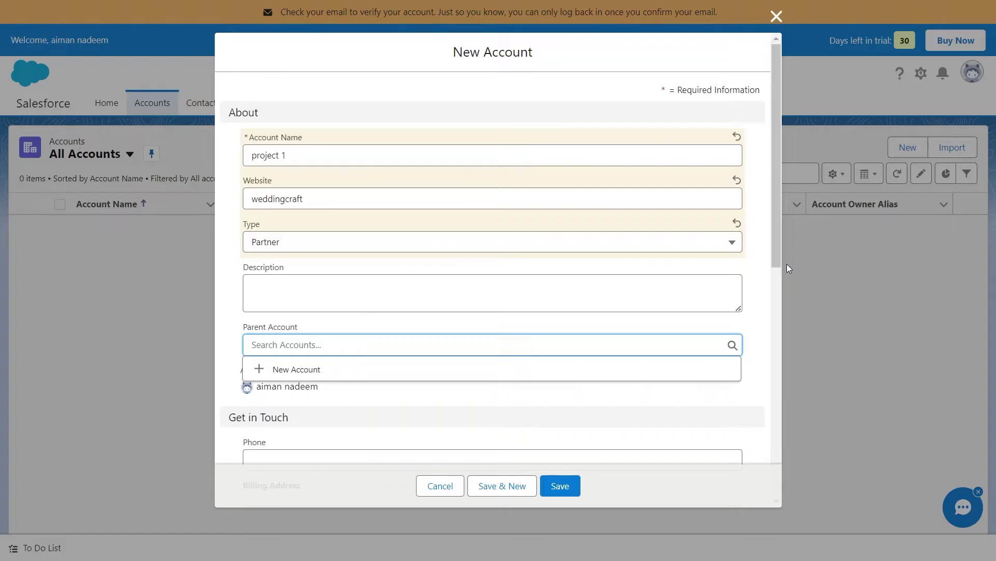
click(786, 264)
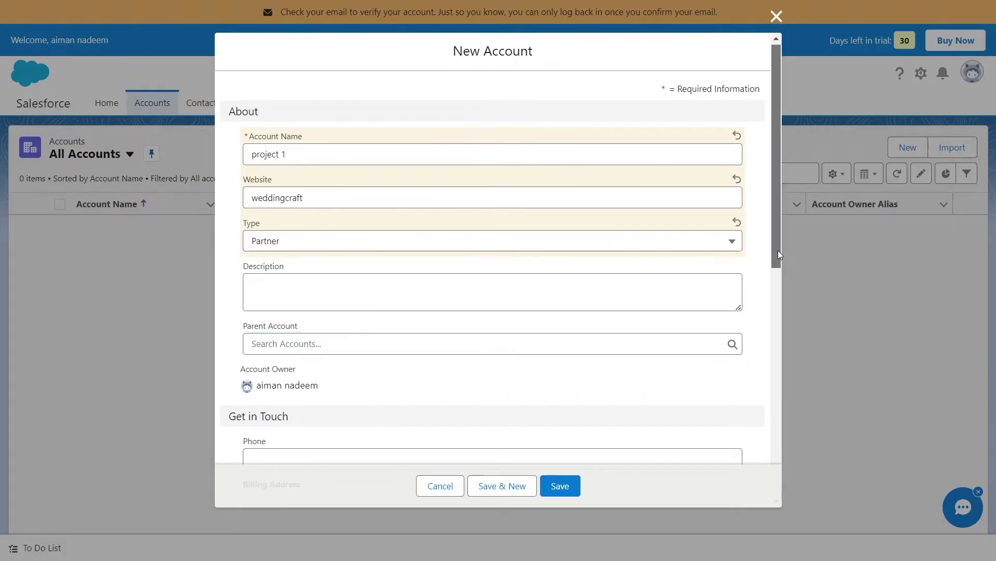
drag(777, 250, 778, 251)
scroll(275, 200, down, 5)
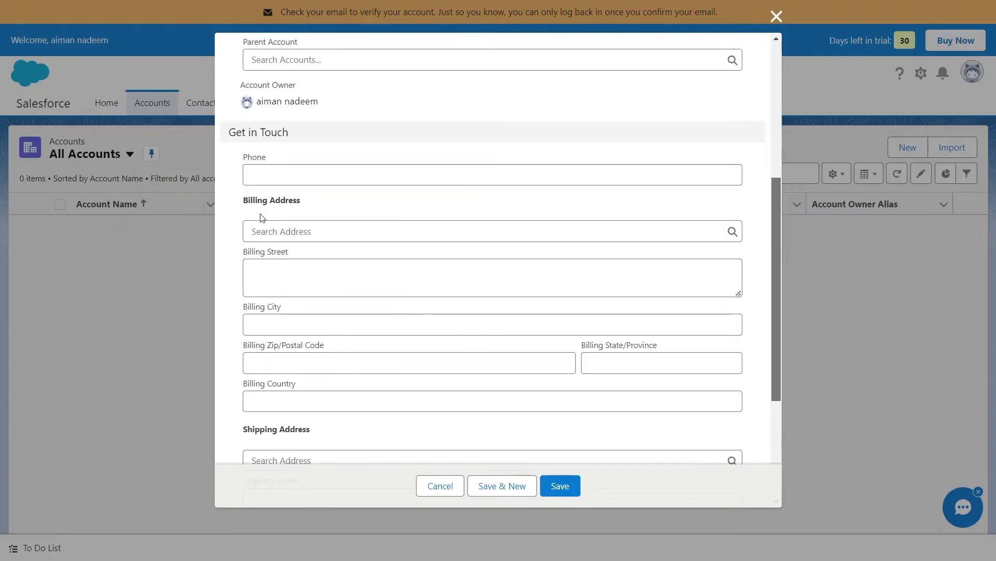
scroll(467, 337, down, 3)
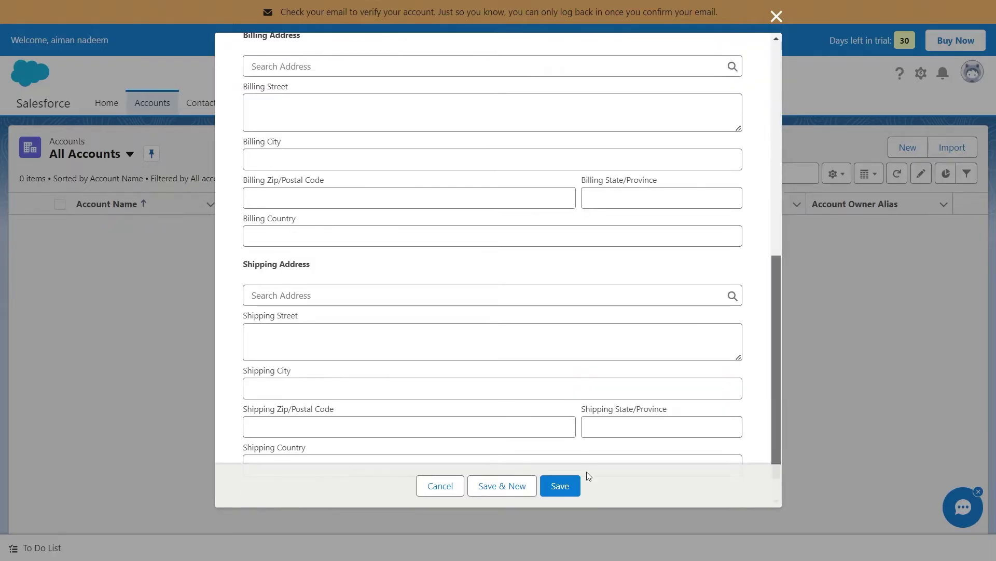
click(559, 490)
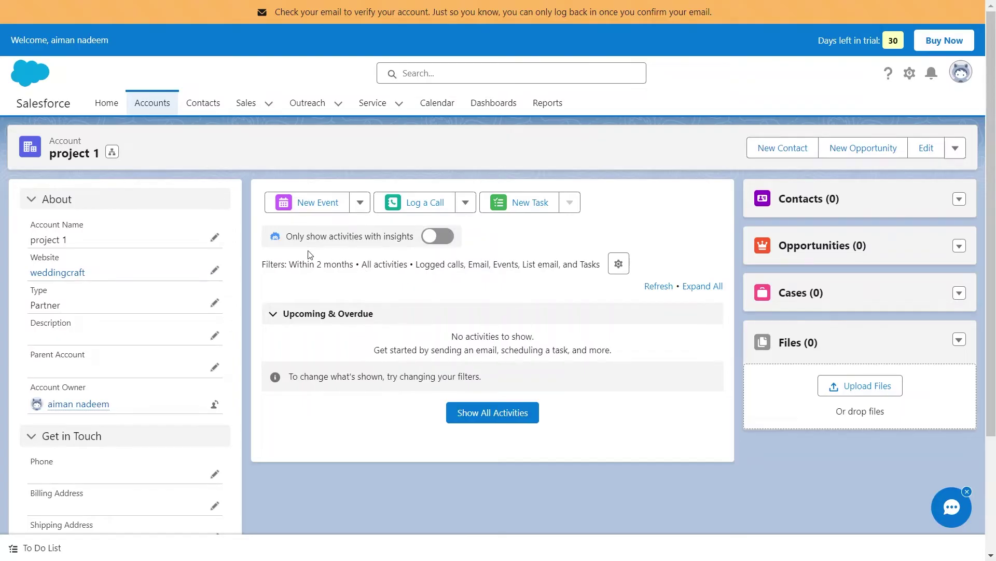
Filter the account's activities to those with insights and show the extra New Event options.
click(439, 242)
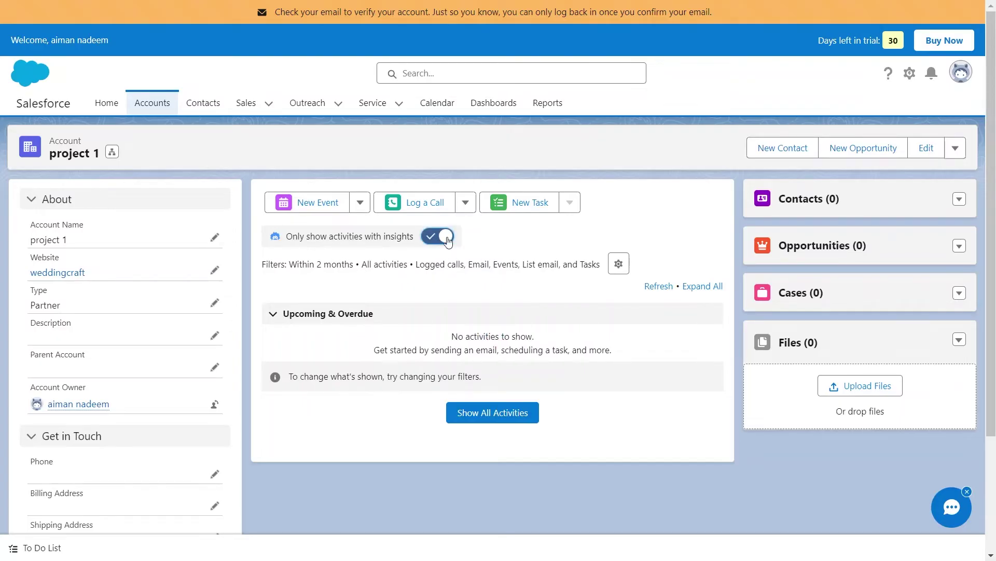
click(360, 203)
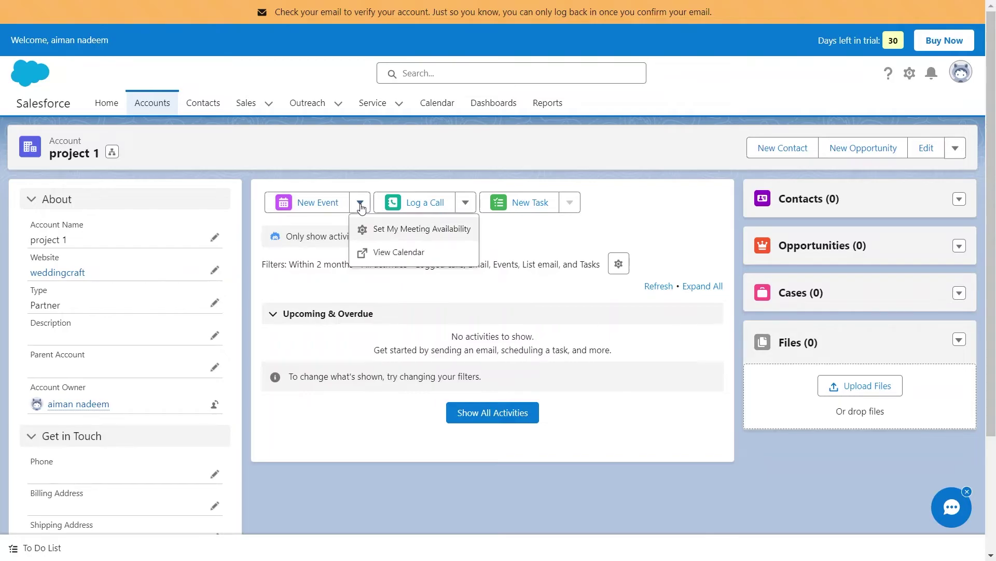
Change Tuesday's meeting availability start from 9:00 AM to 8:30 AM, then go to Contacts.
click(408, 228)
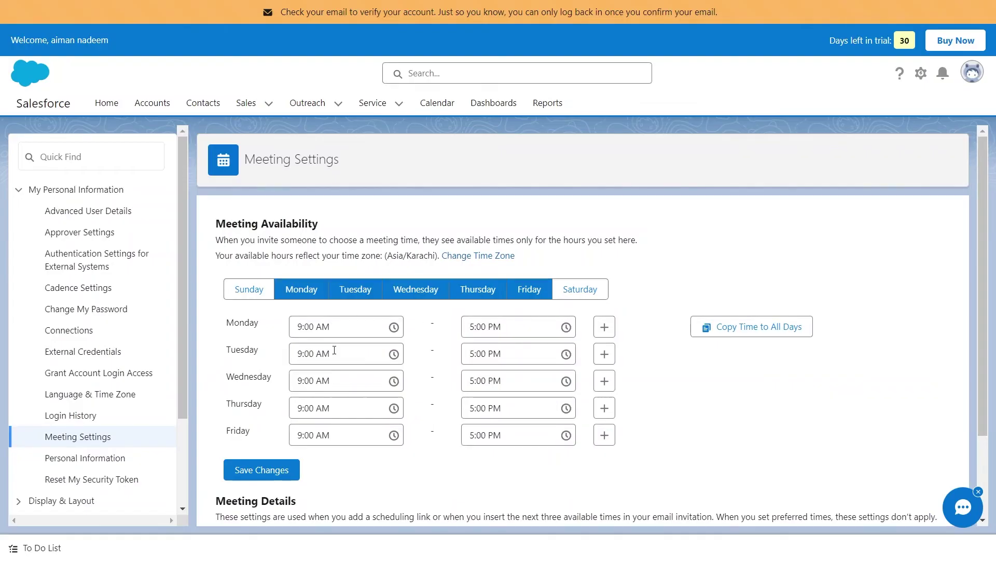
click(304, 358)
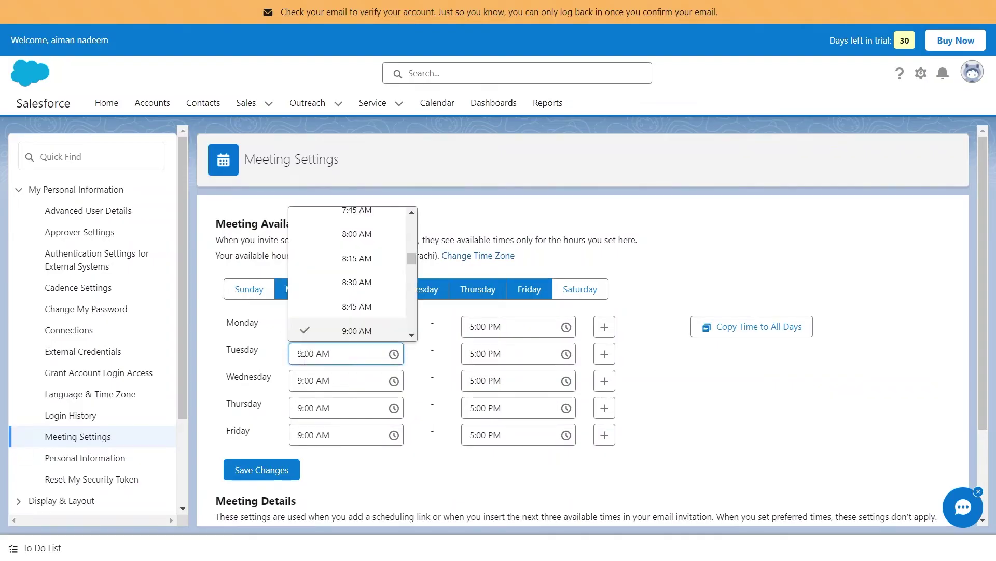
text(8:)
text(3)
key(Delete)
key(Return)
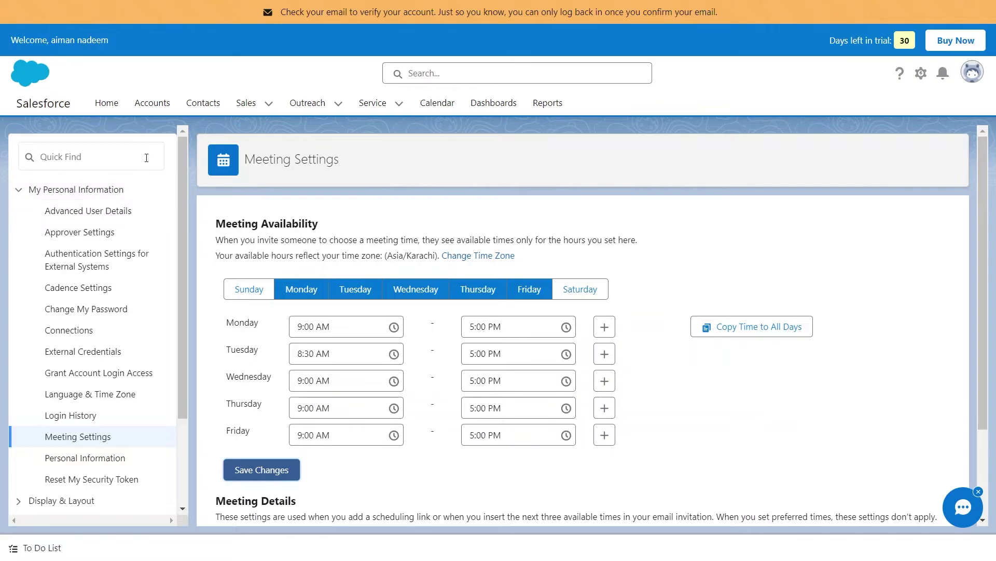
click(211, 104)
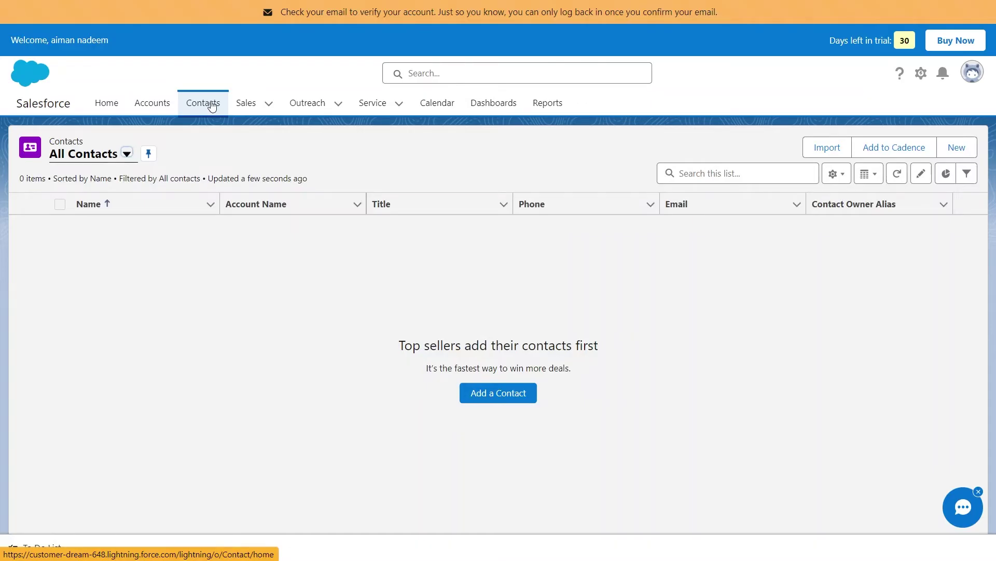
Save a new Ms. contact titled trendy under account project 1, entering the contact's first and last name.
click(248, 103)
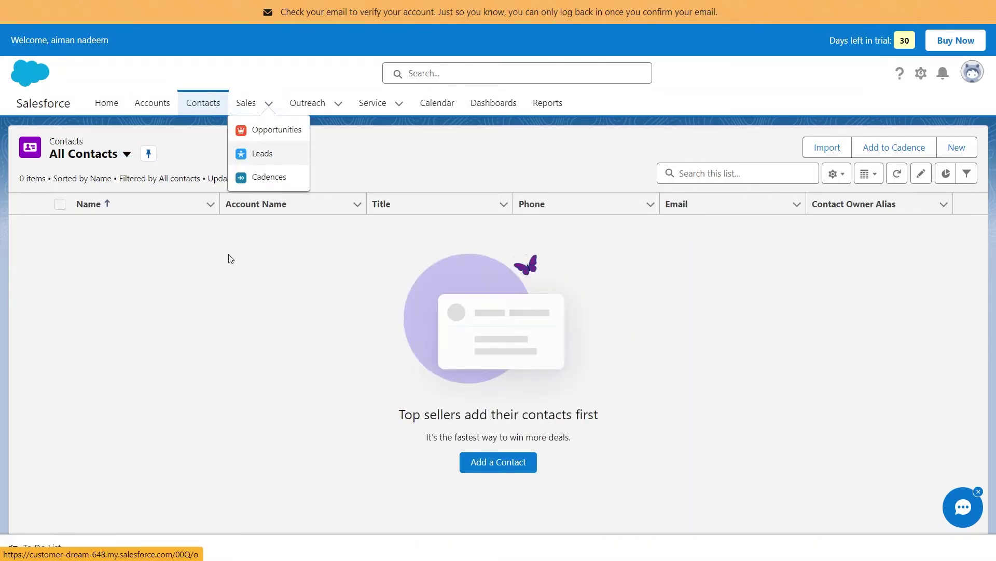
click(187, 333)
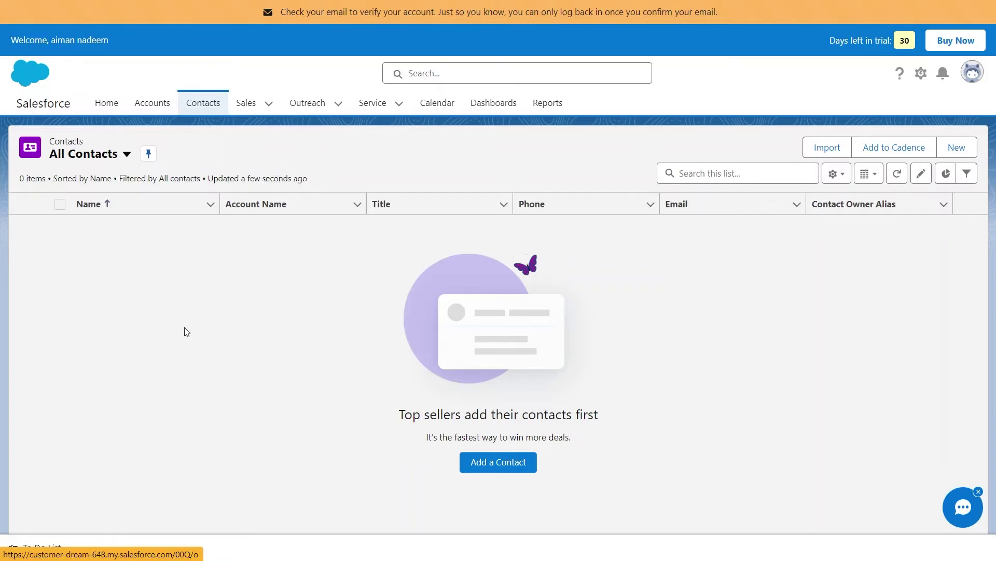
click(958, 147)
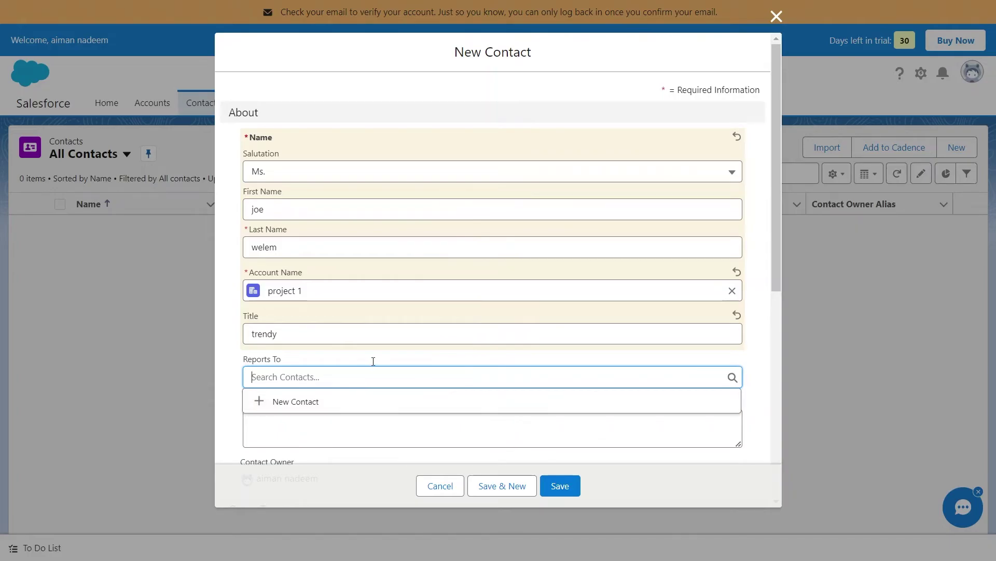
click(779, 266)
click(560, 485)
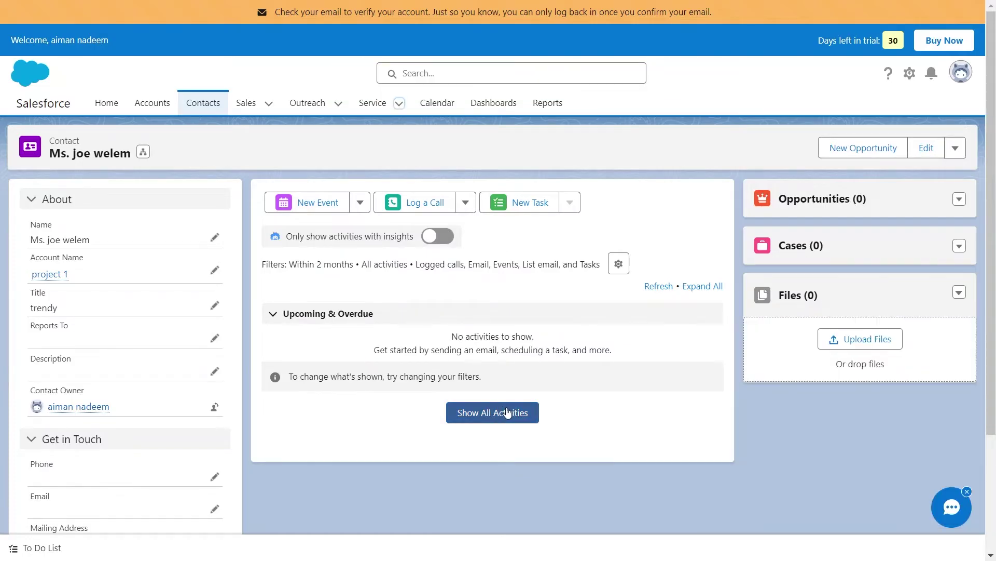
Show all of the contact's activities for all time and check the History section.
click(508, 413)
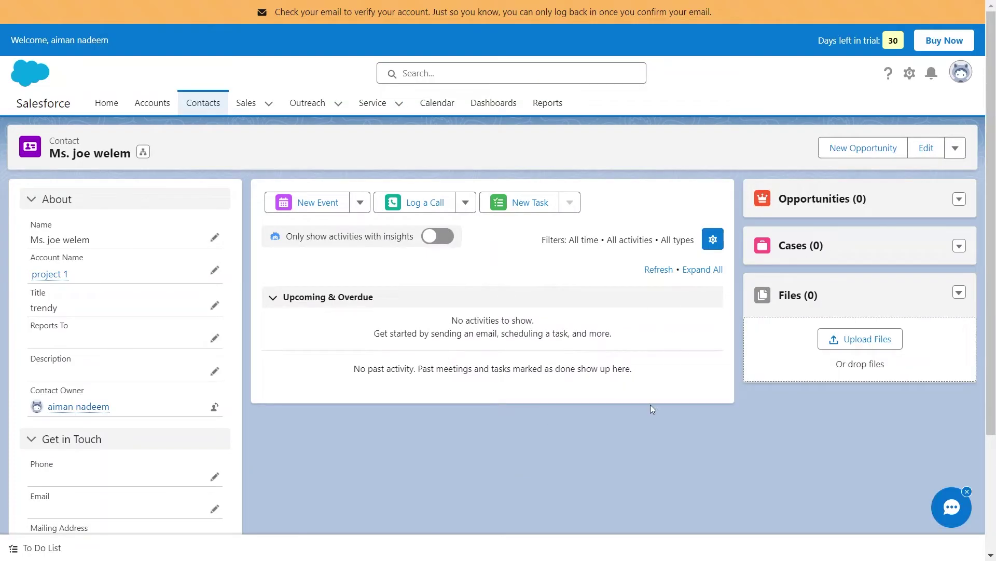
key(ctrl+a)
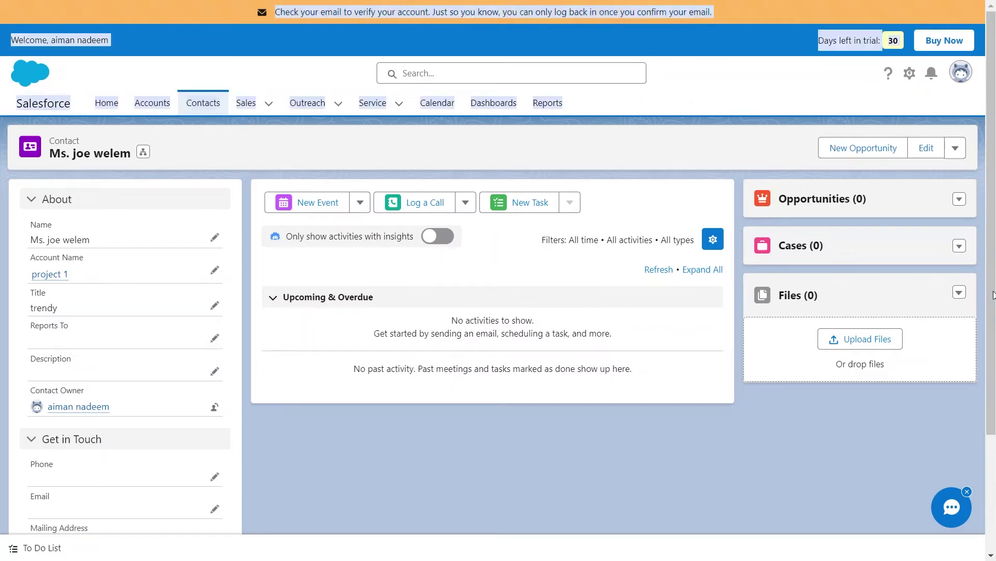
scroll(443, 364, down, 3)
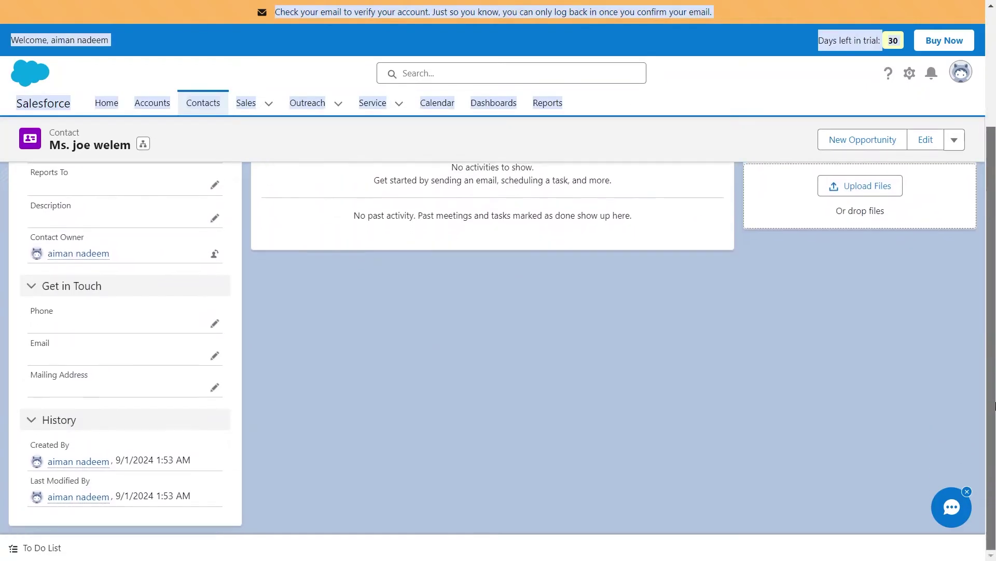
scroll(165, 332, up, 3)
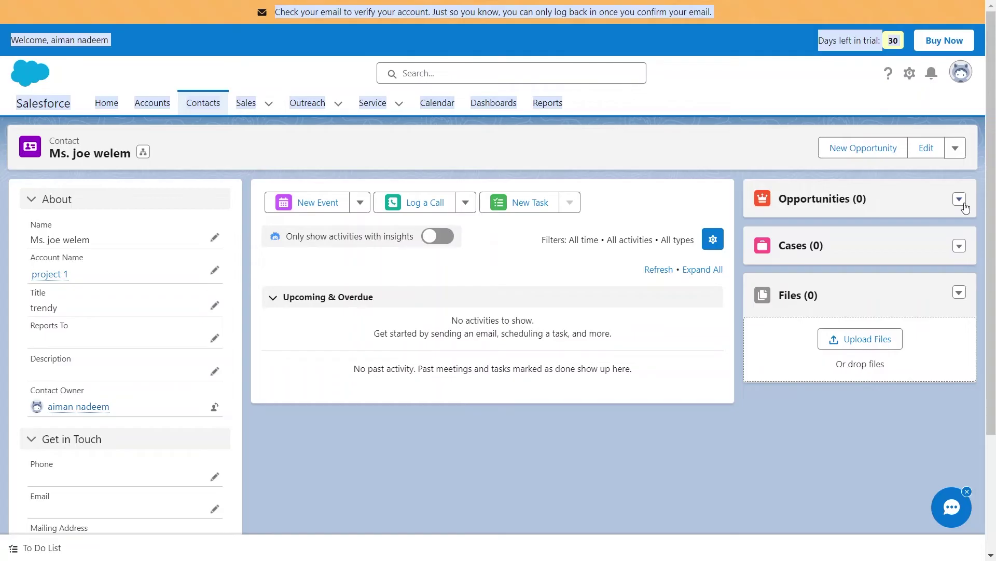
Go to the All Opportunities list through the Sales menu.
click(268, 103)
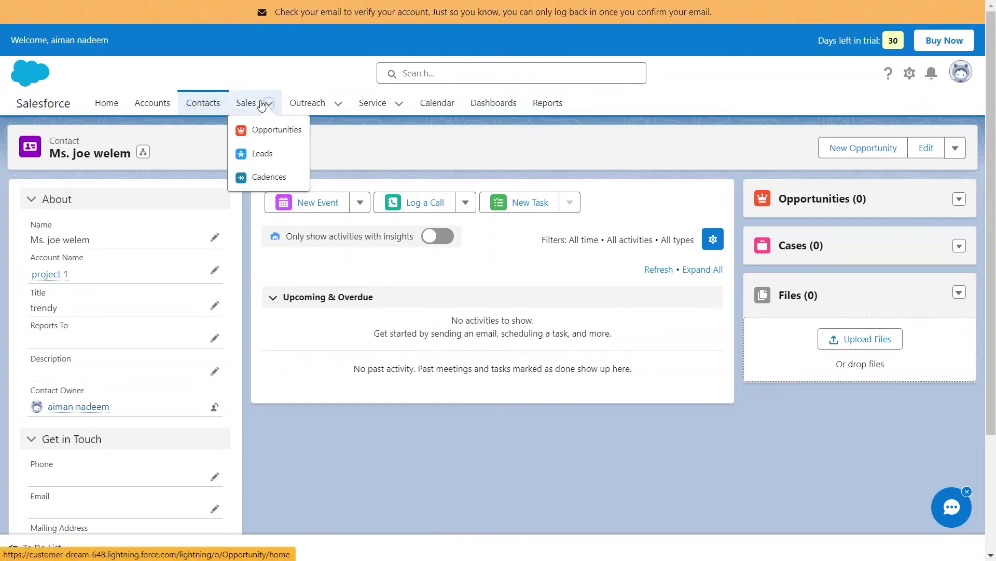
click(260, 133)
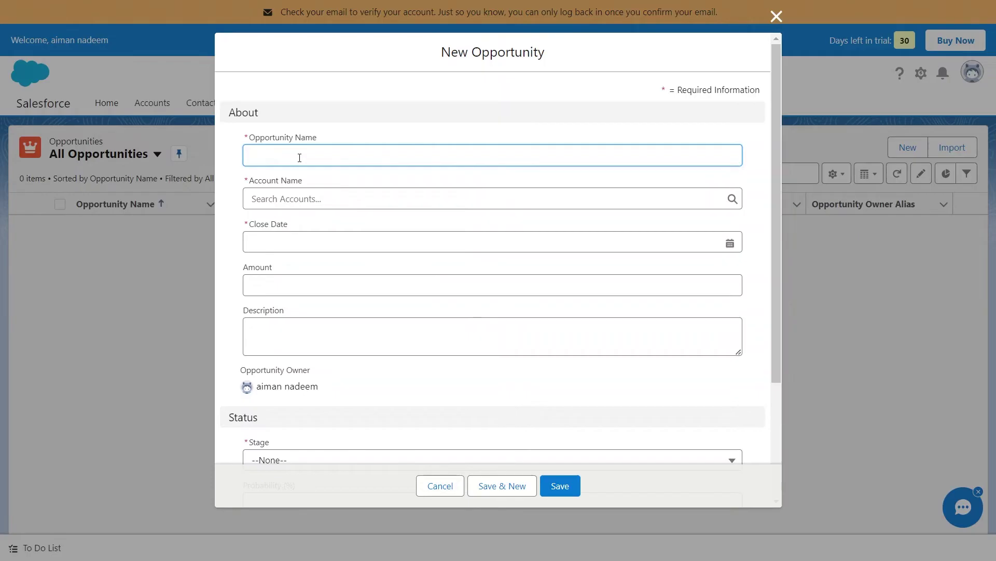
Set the crm opportunity's stage to Qualify and save it.
scroll(299, 158, down, 5)
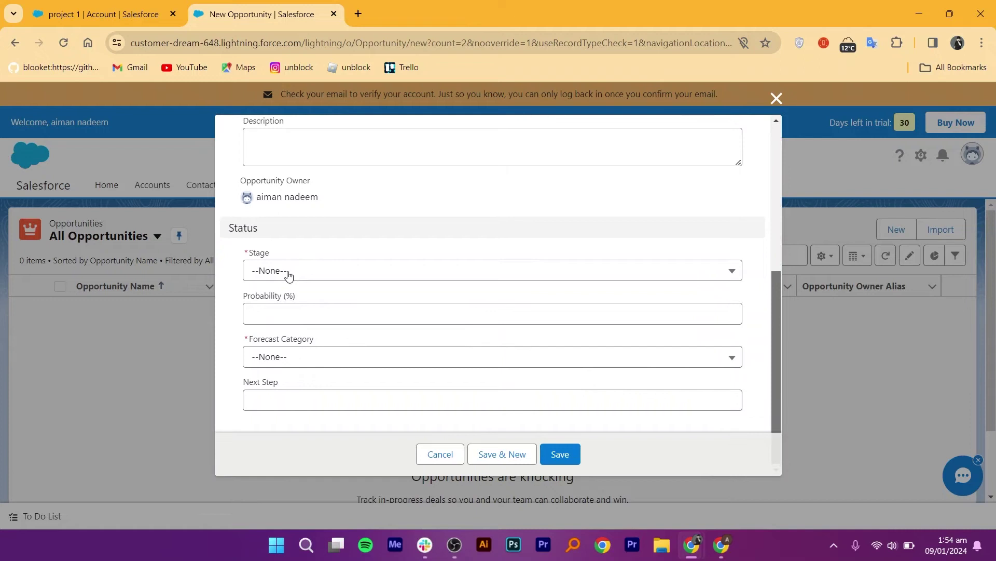
click(289, 271)
click(301, 312)
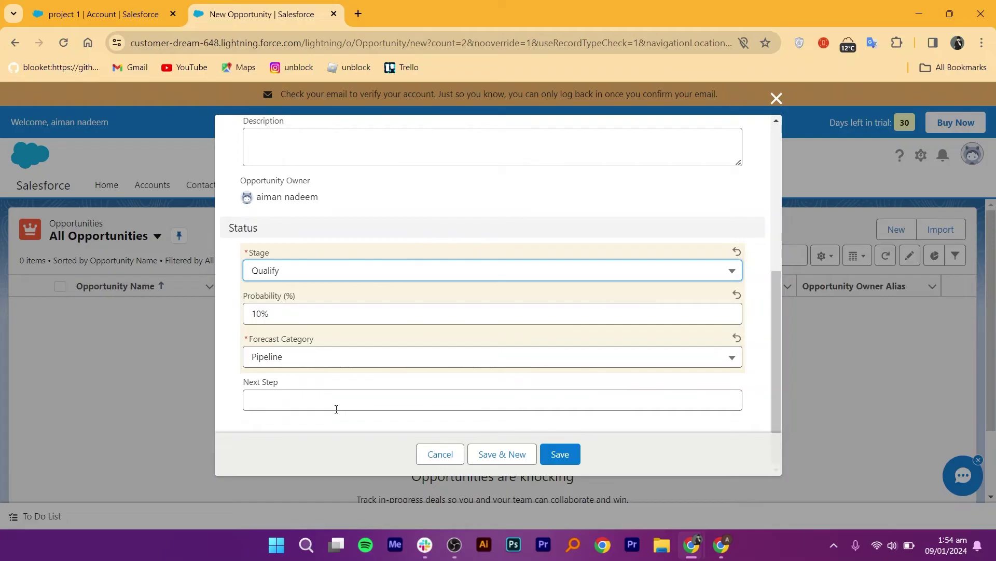
click(672, 426)
click(558, 460)
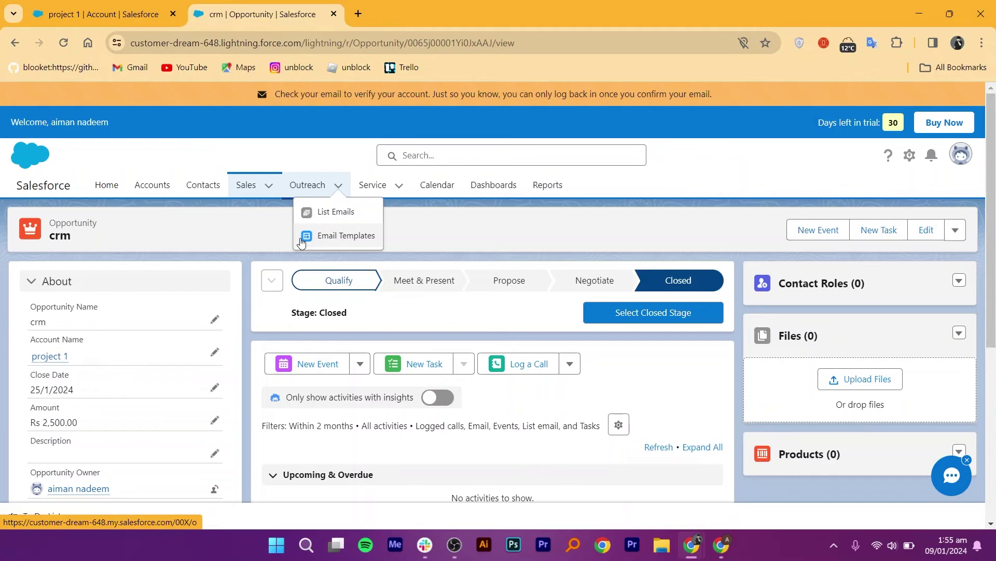
From All Email Templates, save a new private template 'project 1' related to Case.
click(301, 238)
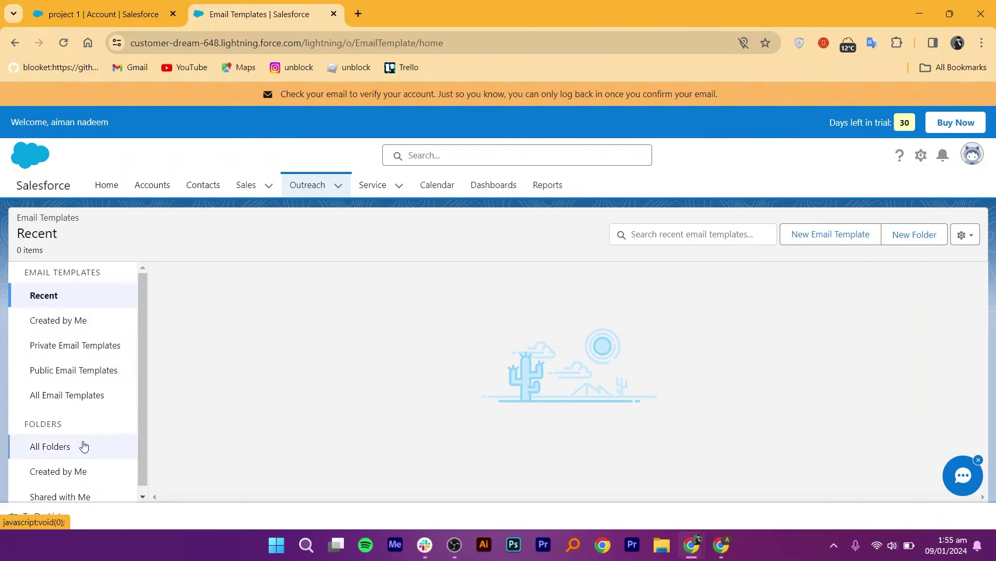
click(127, 395)
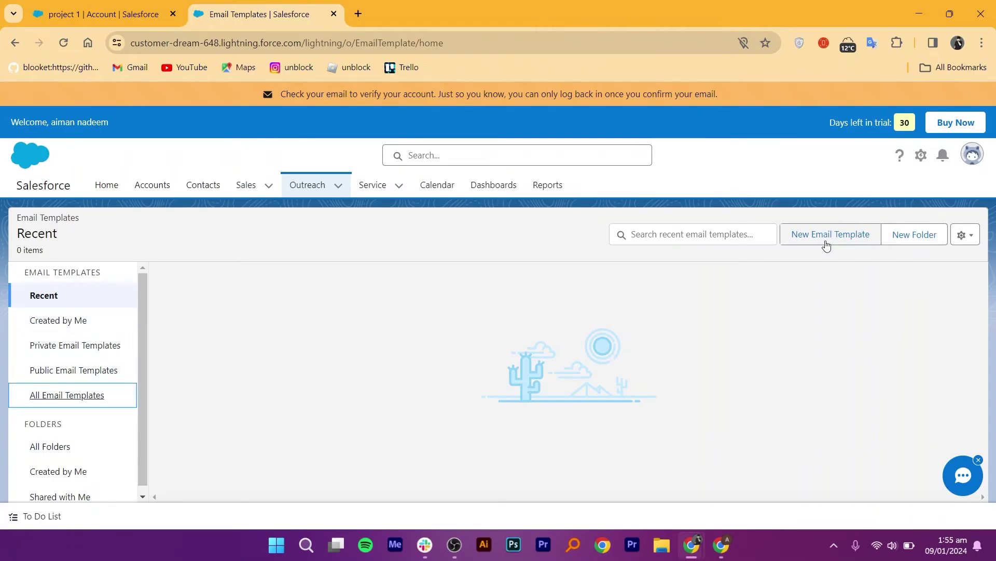
click(825, 244)
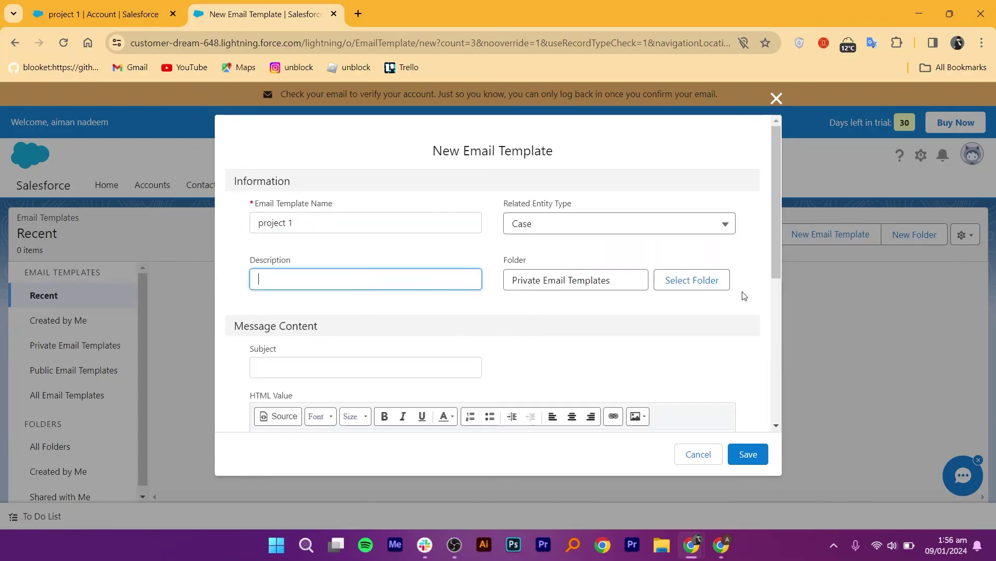
drag(776, 276, 777, 306)
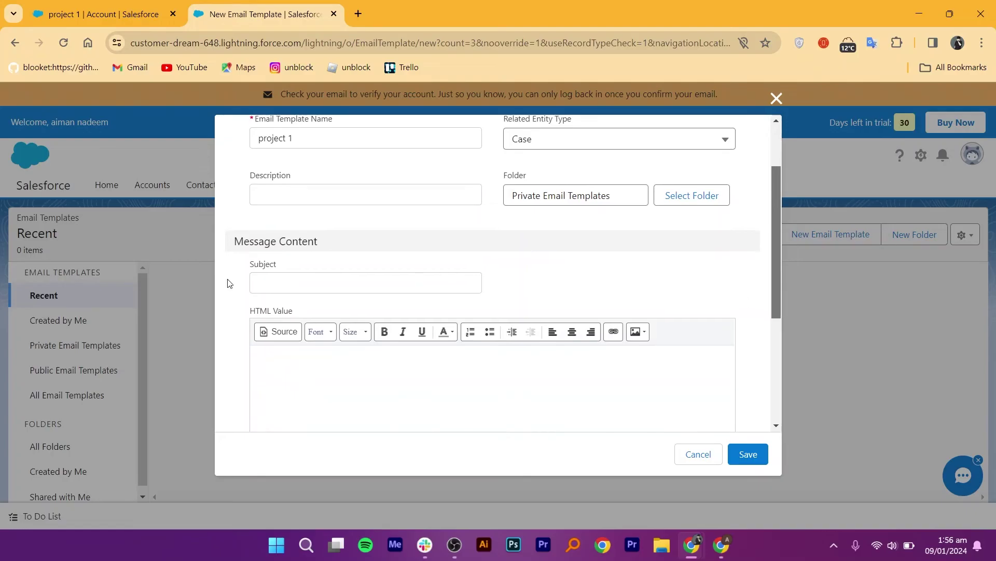
click(291, 285)
drag(776, 259, 771, 462)
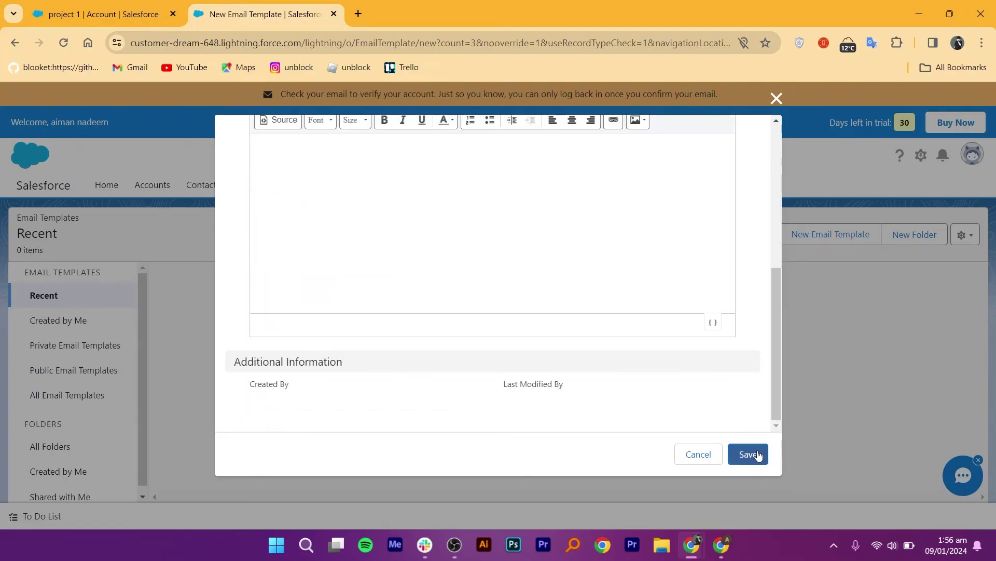
click(752, 454)
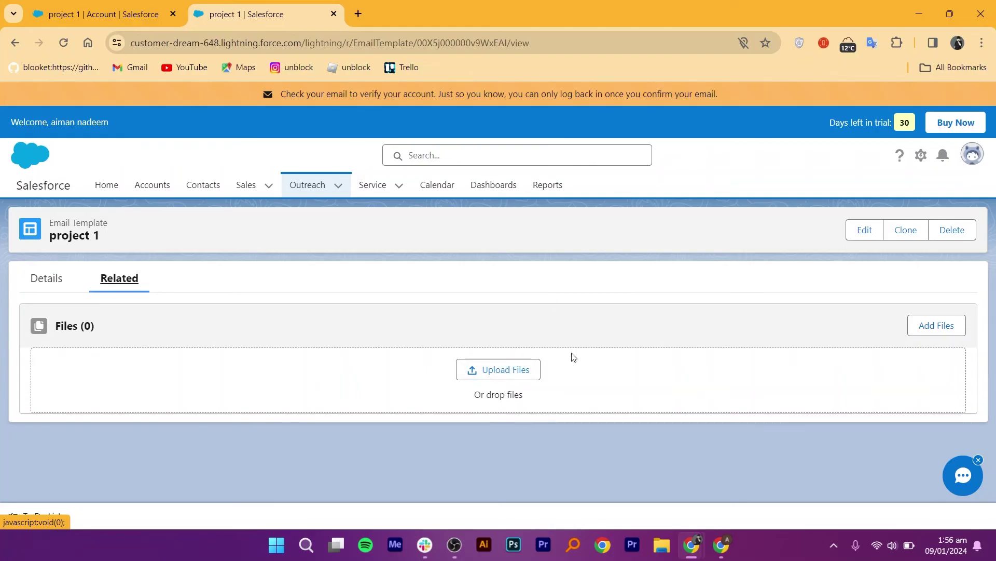
Show the Service tab's dropdown choices from the project 1 template page.
click(380, 198)
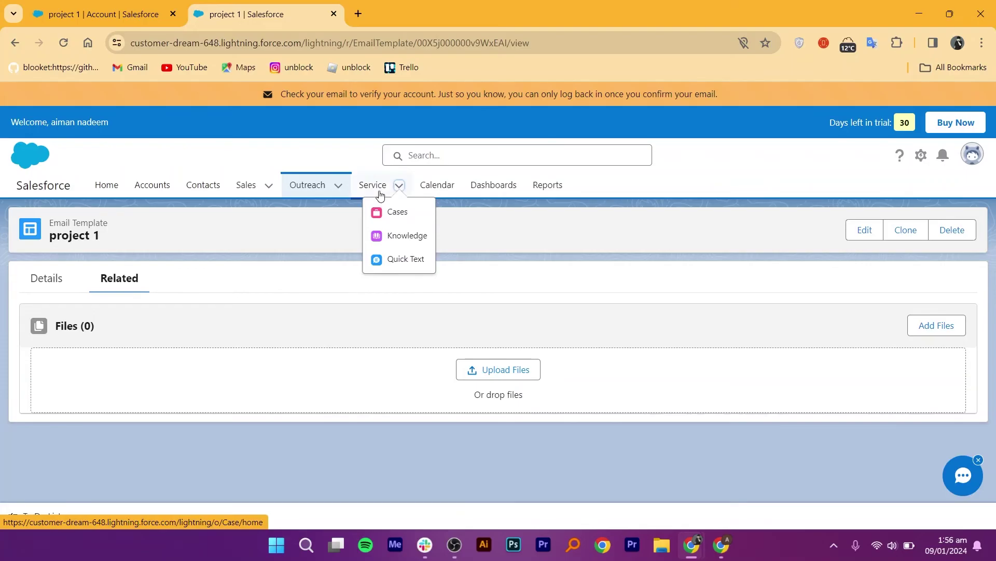
click(381, 196)
Start a new case with status Working, origin Email and priority High, then go to Calendar.
click(383, 196)
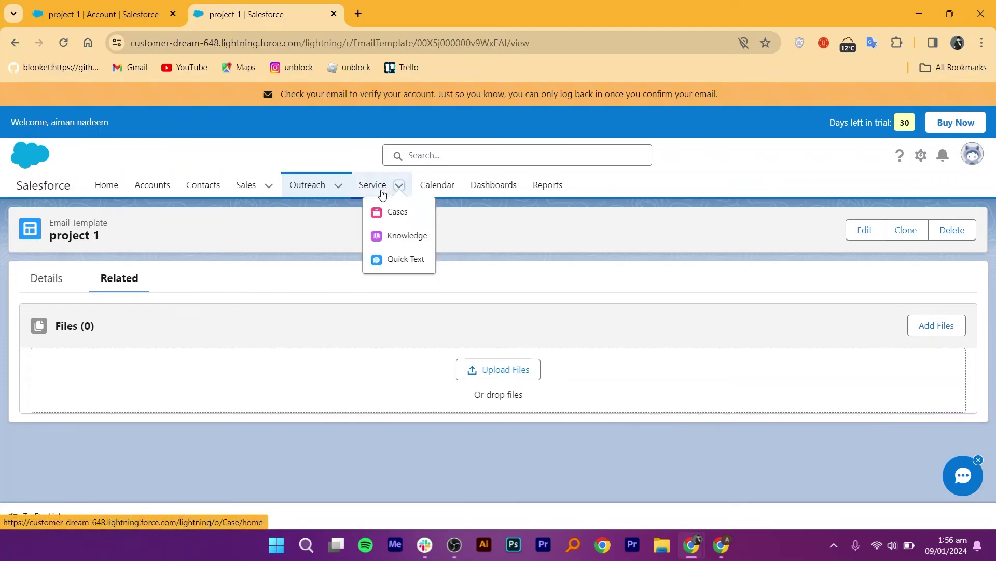
click(390, 213)
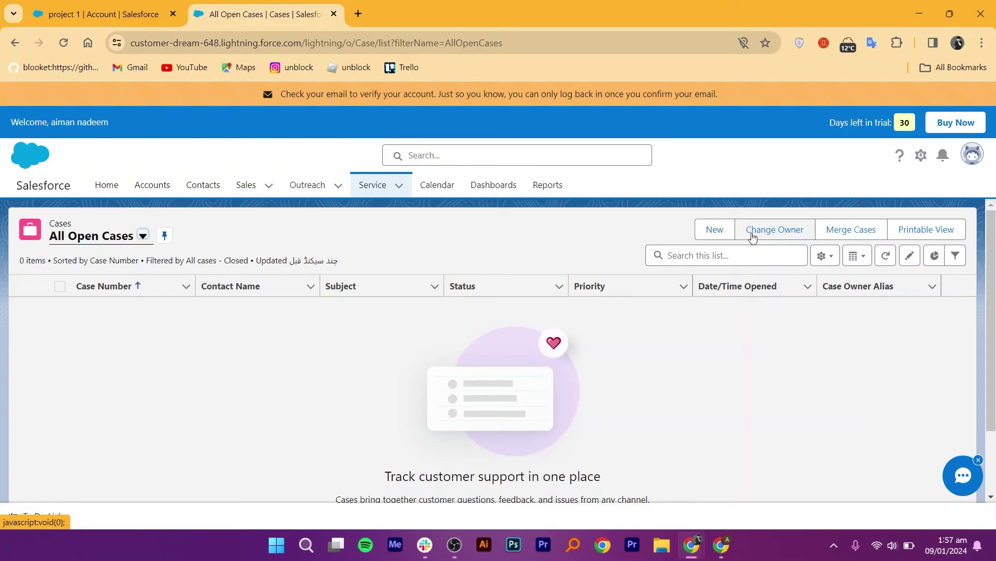
click(714, 229)
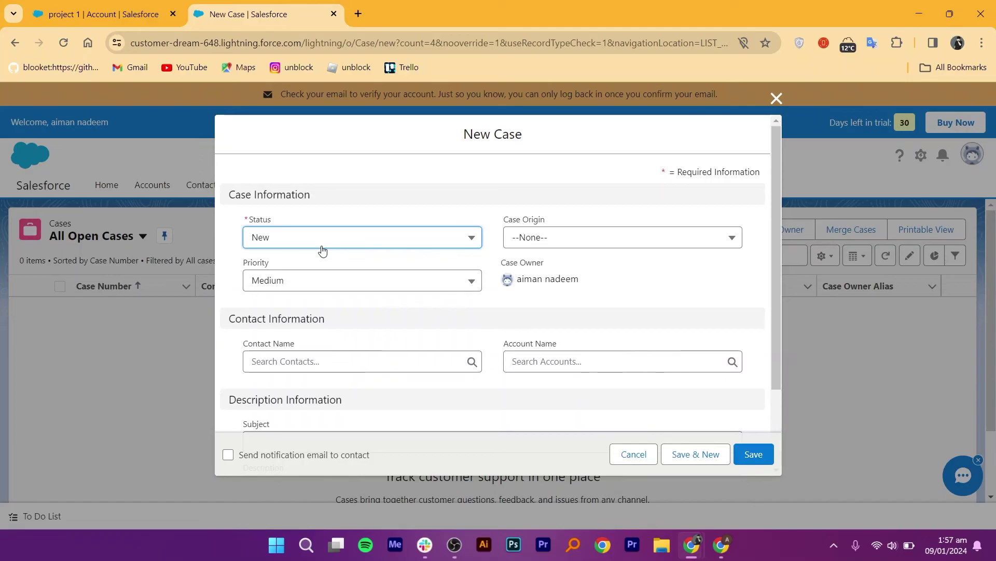
click(343, 245)
click(285, 313)
click(580, 238)
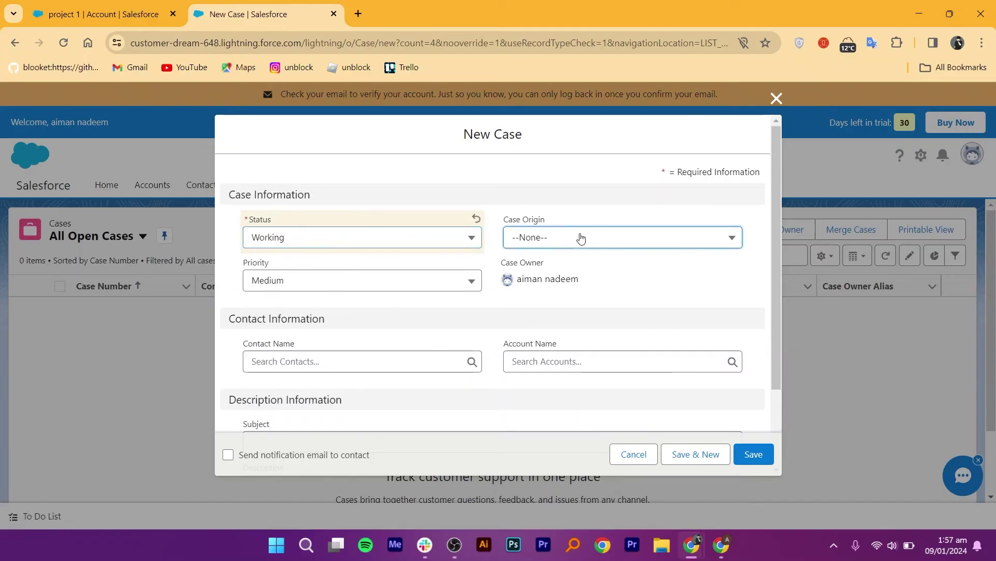
click(524, 313)
click(311, 280)
click(299, 340)
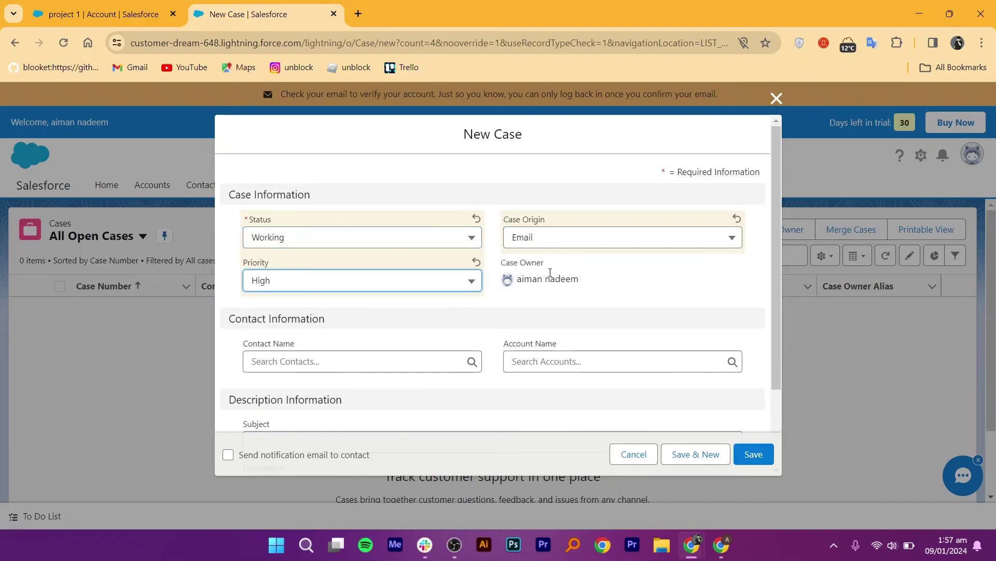
click(437, 184)
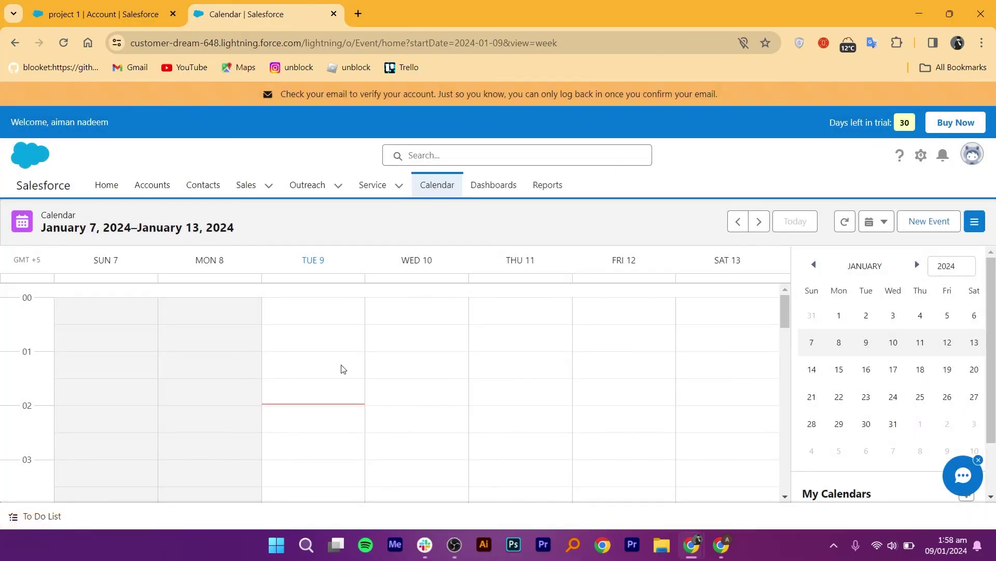
Create and save a 'Meeting' event from the Tuesday 1:30 slot for 16 Jan 2024, 1:15–2:15 AM.
click(322, 392)
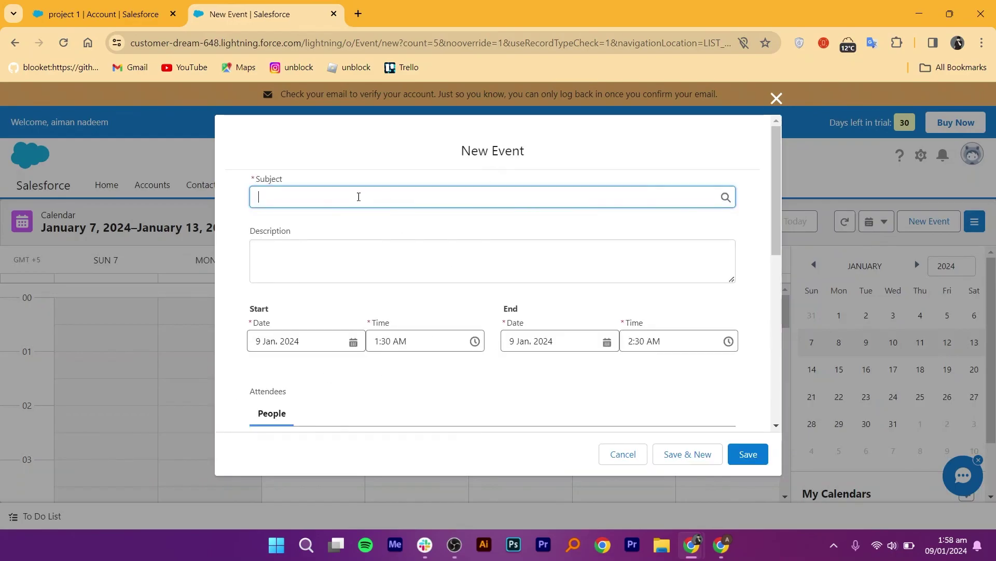
click(362, 196)
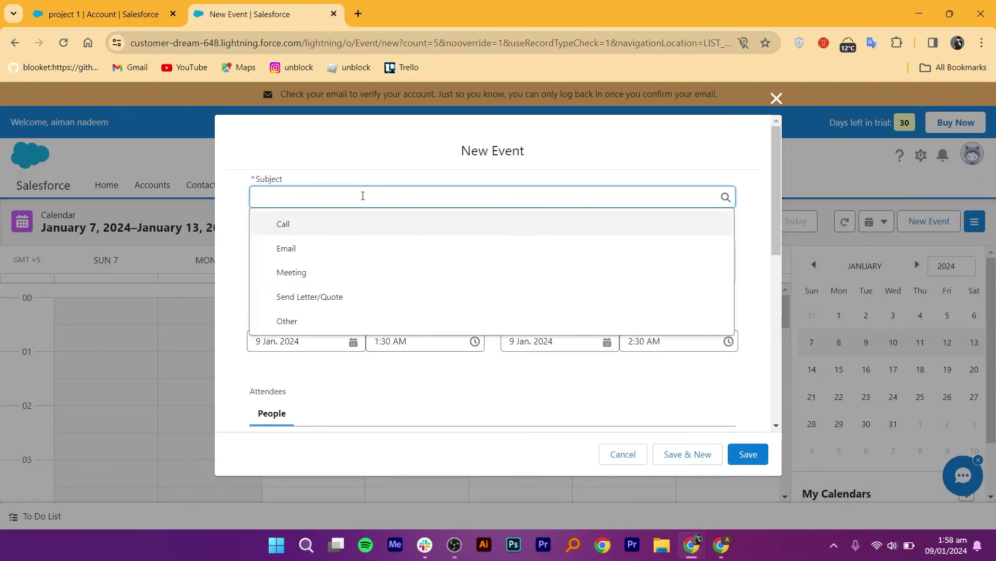
text(mee)
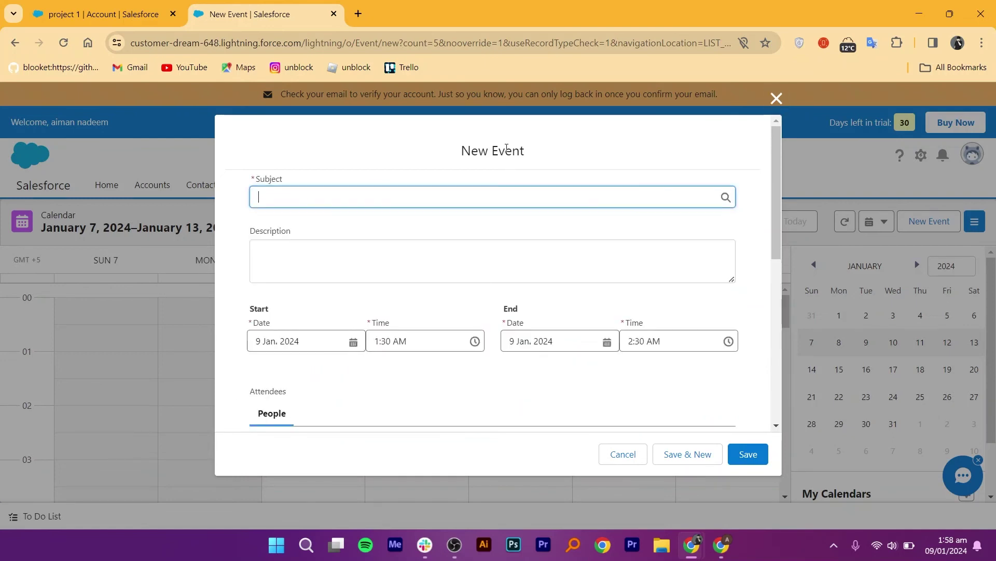
scroll(767, 289, down, 4)
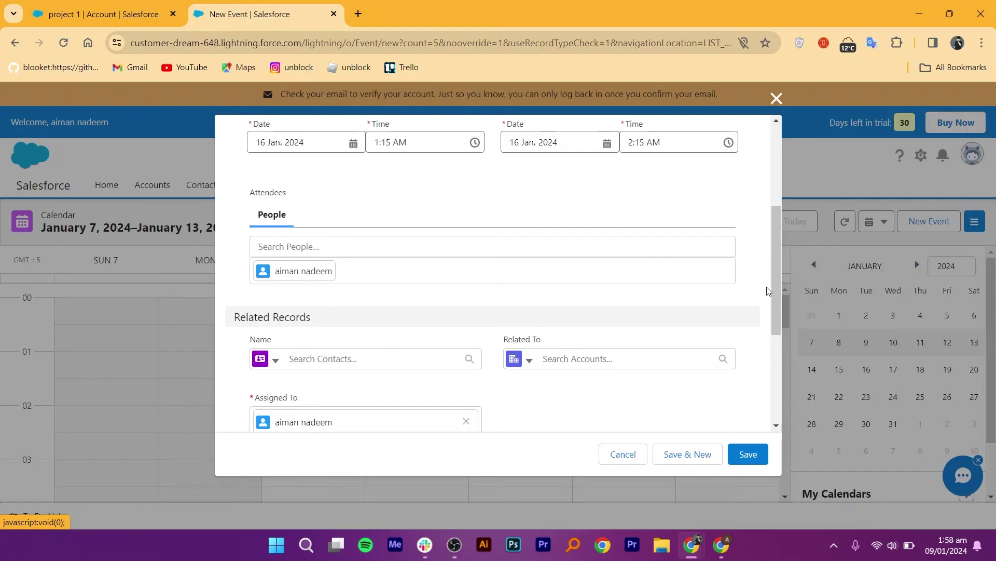
scroll(767, 289, down, 5)
click(748, 454)
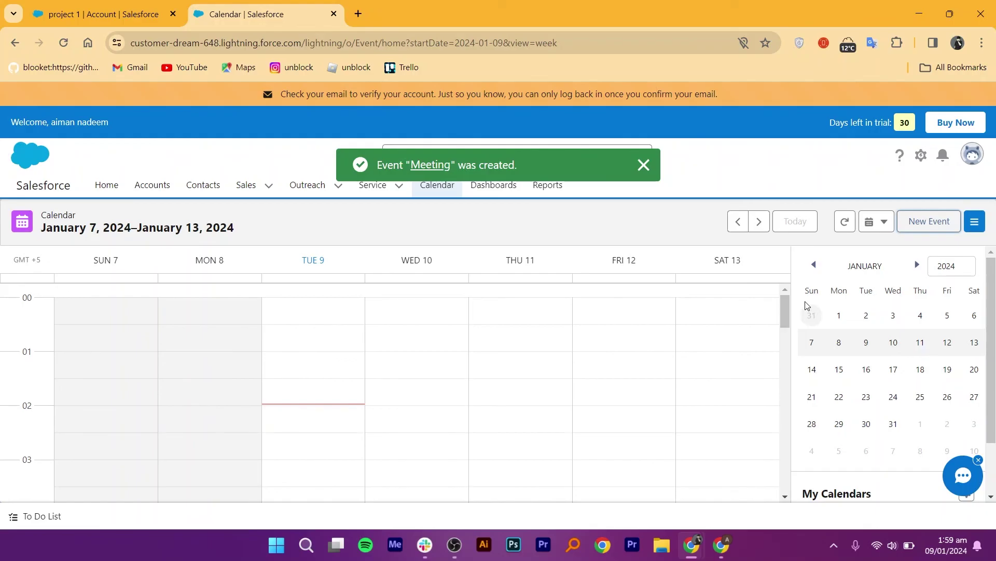
View the Dashboards list, then move on to the Reports page.
click(494, 185)
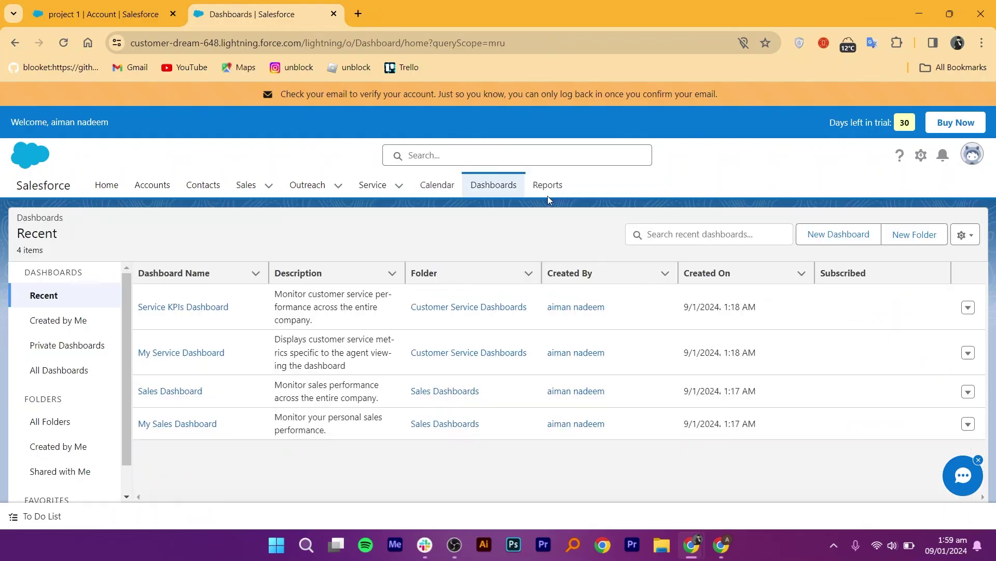
click(547, 188)
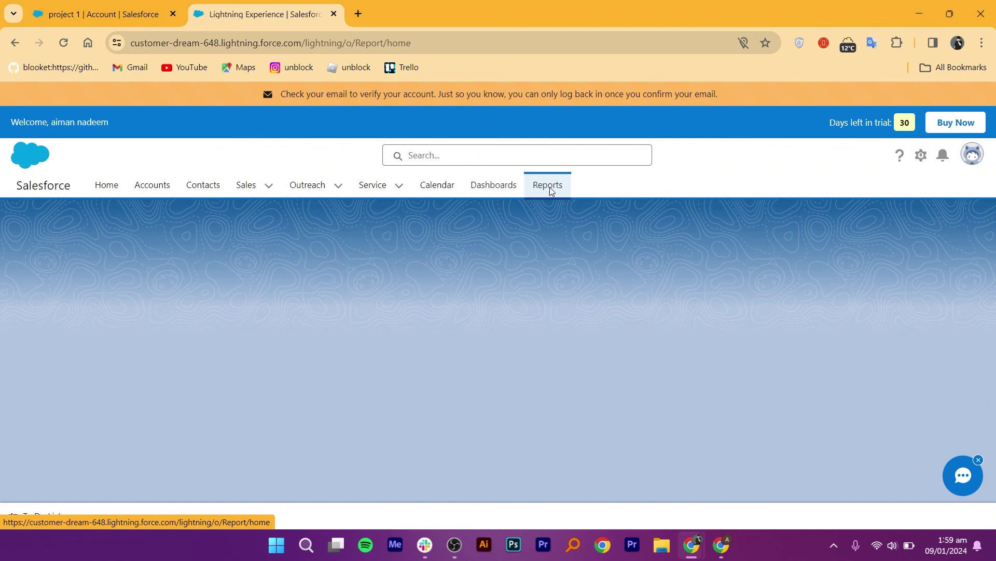